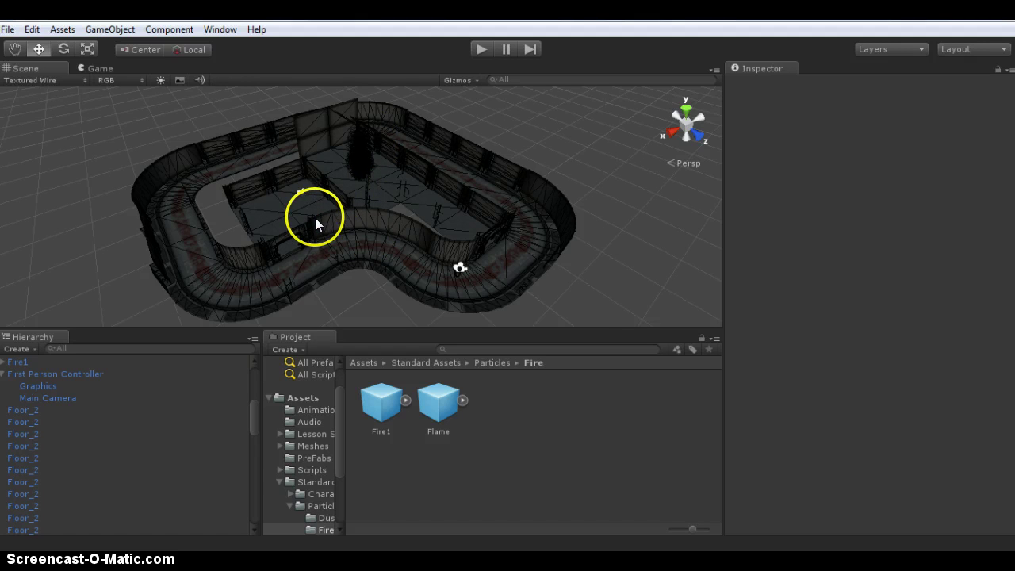
Run the scene briefly in play mode, then stop it
left_click_drag(302, 212, 358, 187, "alt")
left_click(481, 49)
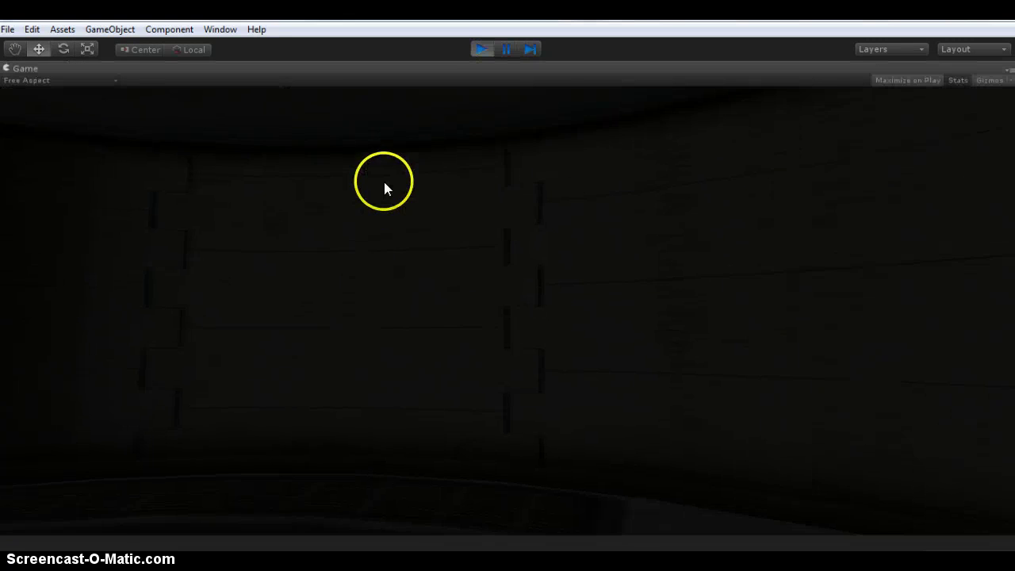
left_click(493, 51)
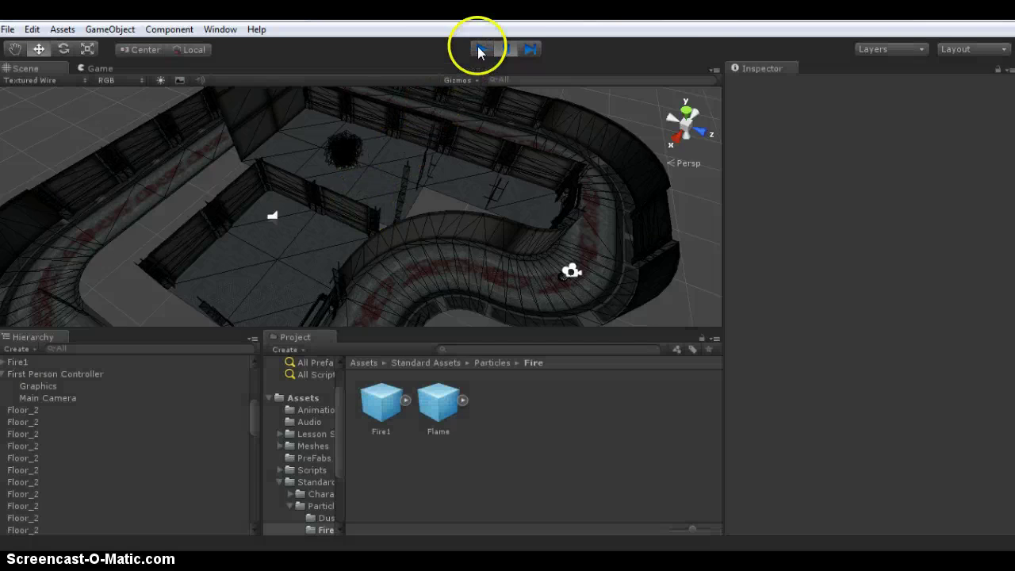
Place another Fire1 prefab on the floor inside the walled room
right_click_drag(353, 192, 452, 214)
scroll(376, 202, "up", 5)
scroll(462, 215, "up", 5)
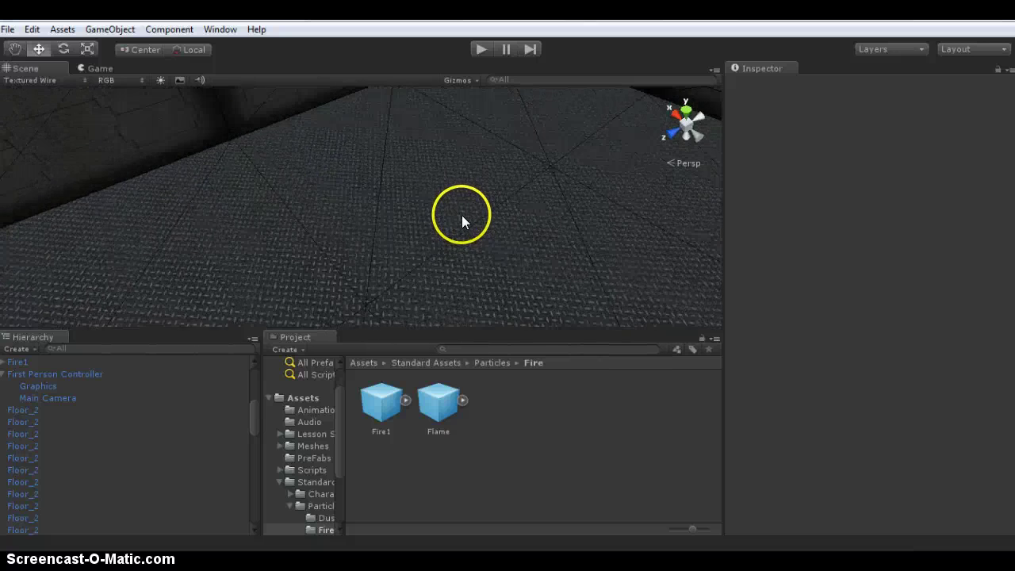
scroll(461, 215, "down", 6)
left_click_drag(390, 405, 408, 206)
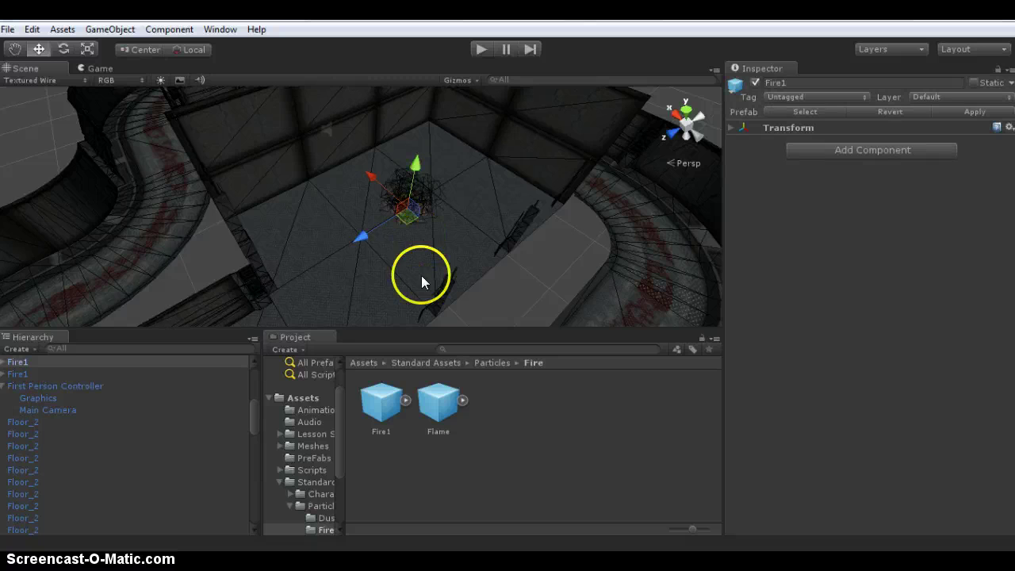
Preview the fire-1 clip from the Audio assets folder and attach it to the newly placed fire
left_click(364, 362)
double_click(435, 400)
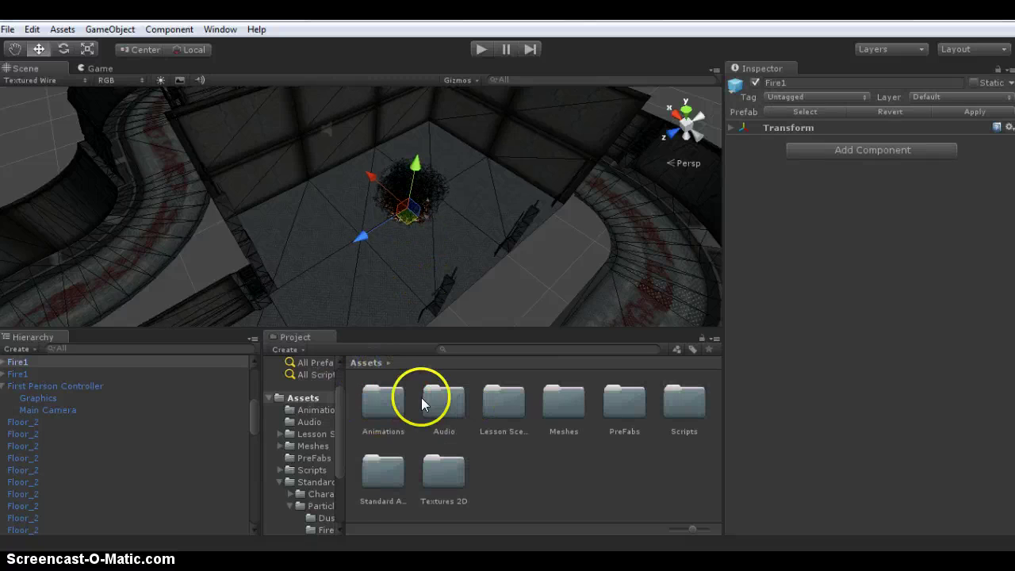
left_click(509, 409)
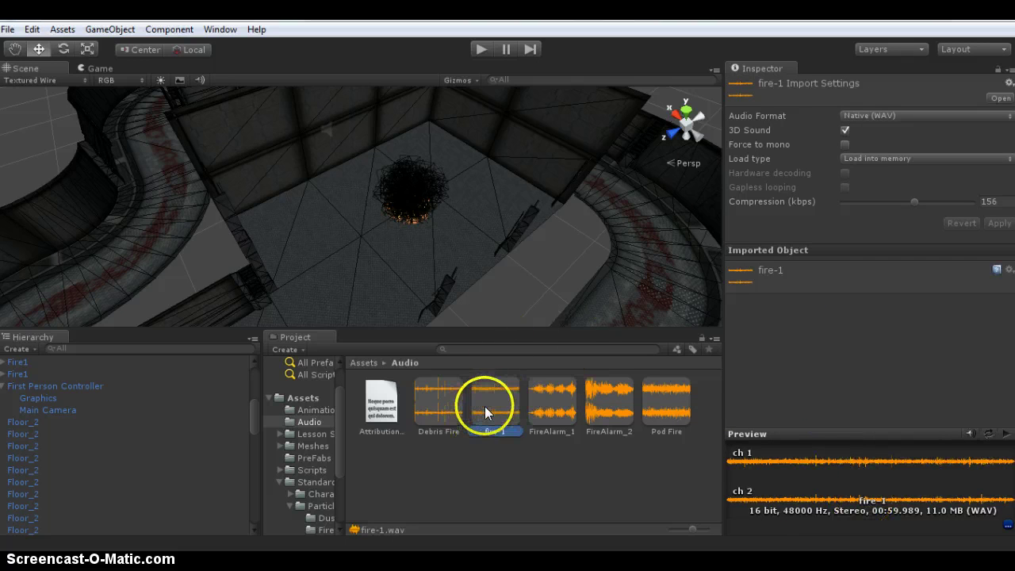
left_click(1006, 435)
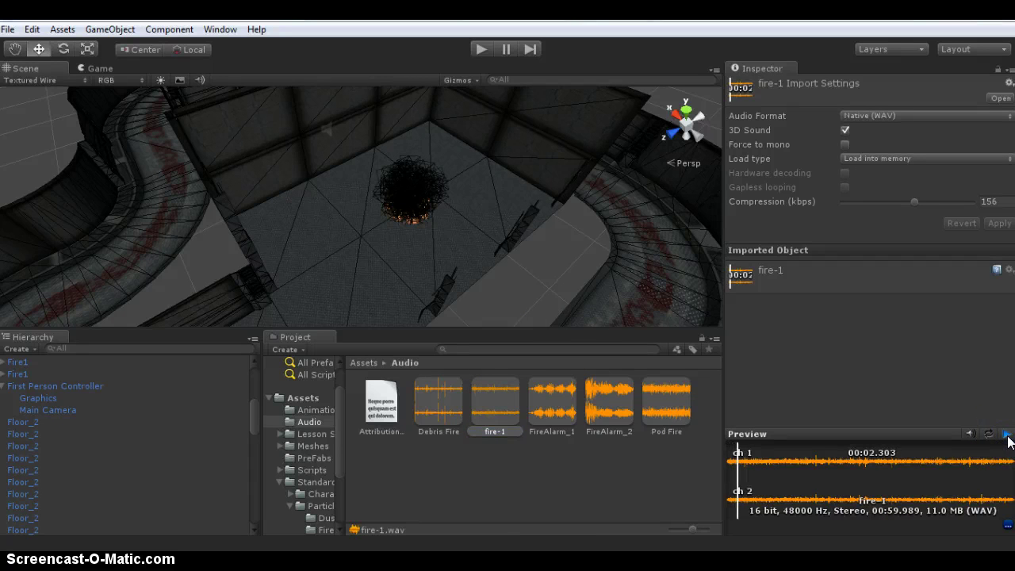
left_click(1006, 436)
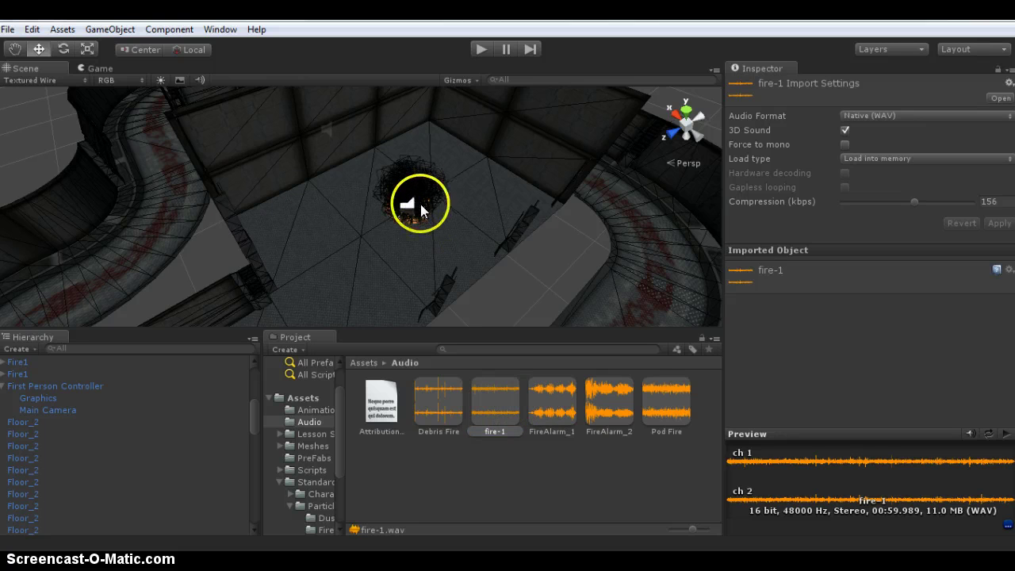
Turn on audio playback for the scene view with the fire in close view
left_click_drag(420, 218, 454, 174, "alt")
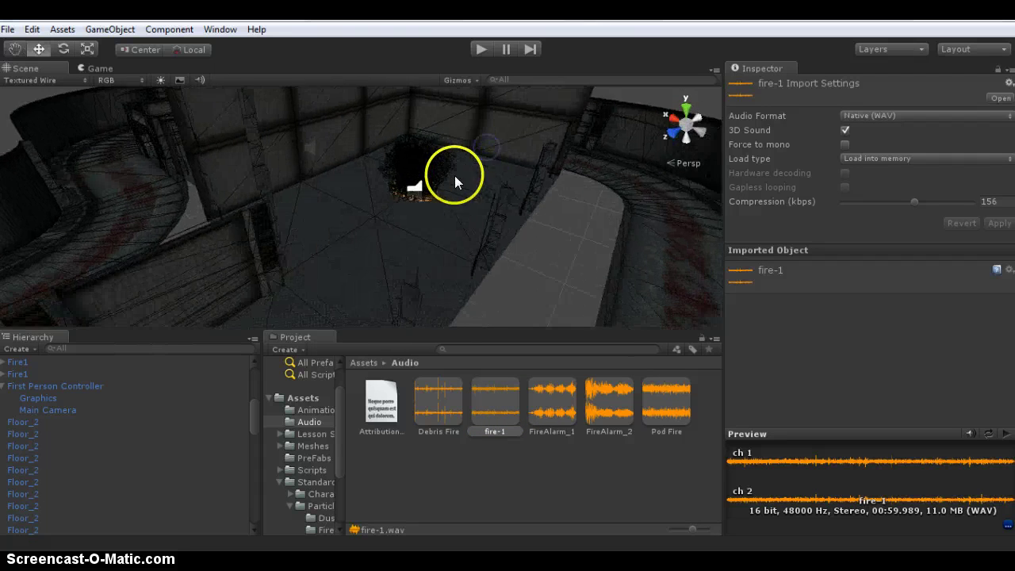
scroll(457, 179, "up", 8)
middle_click_drag(490, 159, 438, 193)
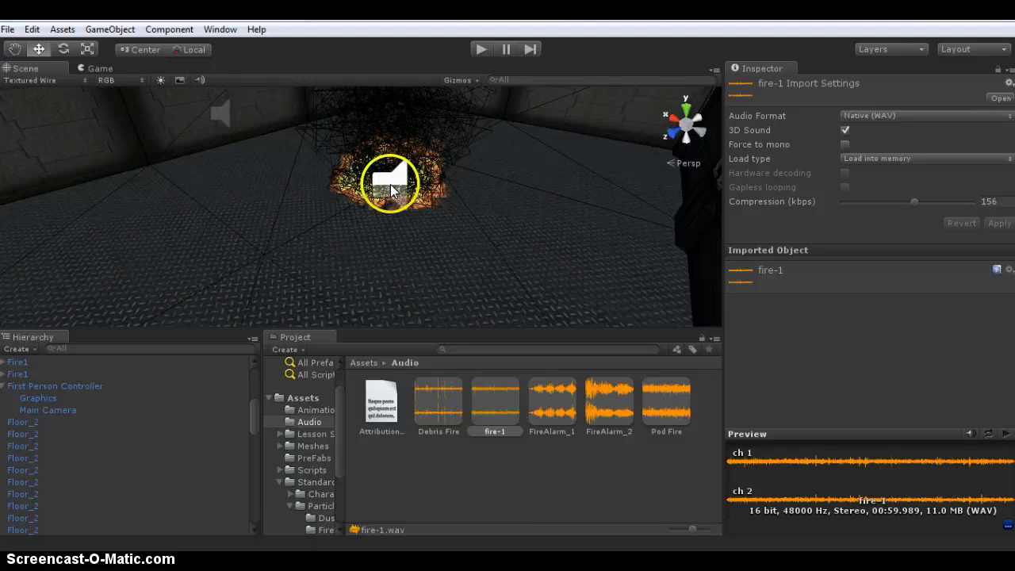
left_click(202, 80)
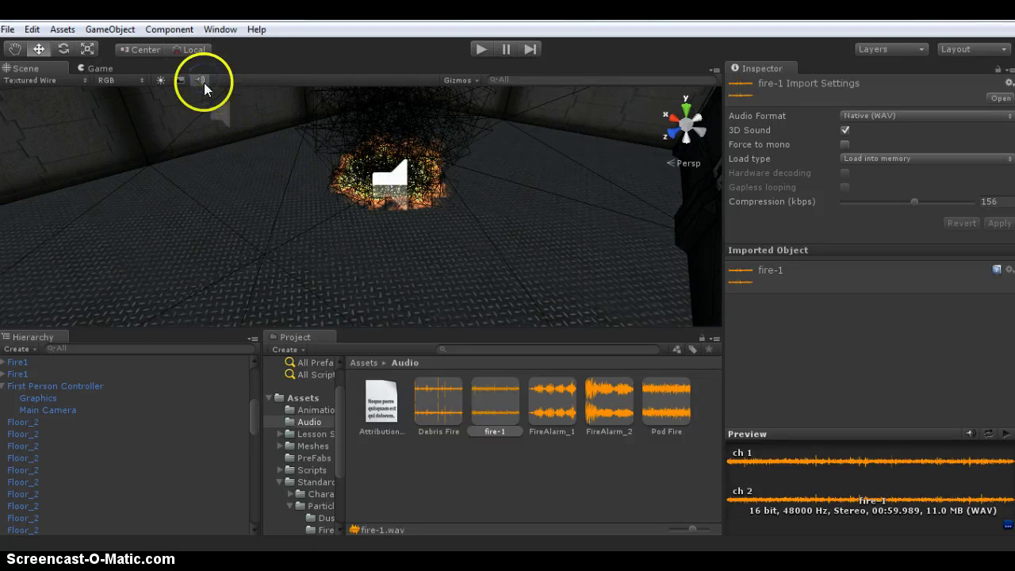
Check how the fire sound changes in the scene view at closer and farther distances from the fire
left_click_drag(345, 206, 384, 206, "alt")
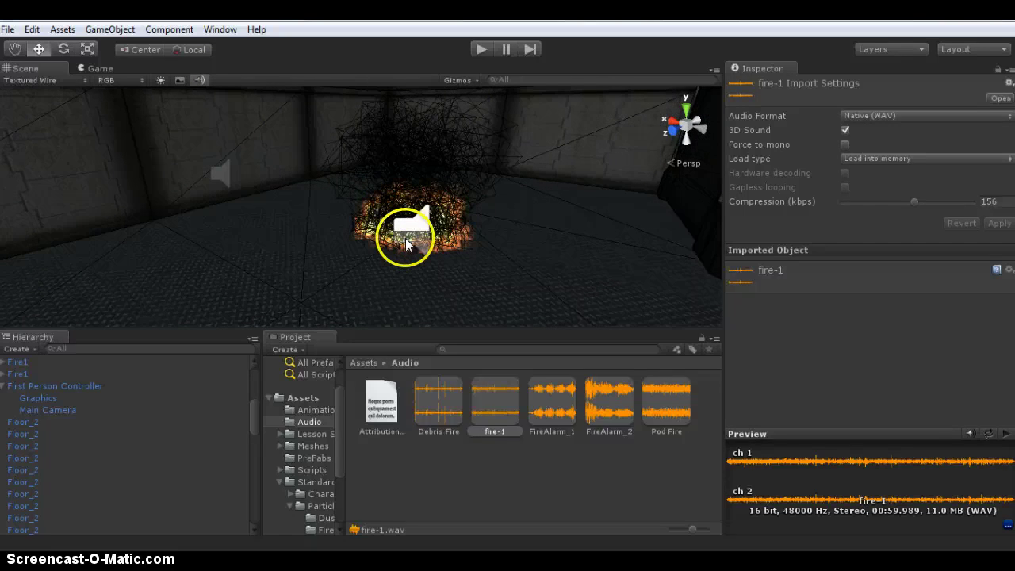
middle_click_drag(406, 233, 432, 219)
mouse_move(478, 217)
left_mouse_down("alt")
mouse_move(410, 195)
mouse_move(470, 208)
left_mouse_up("alt")
middle_click_drag(470, 212, 376, 201)
left_click(462, 124)
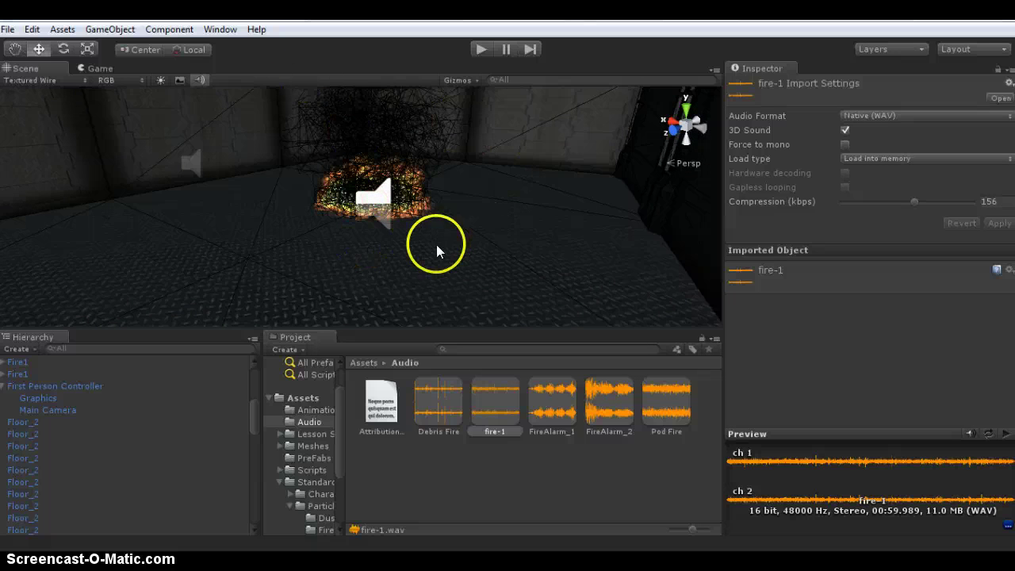
scroll(404, 199, "up", 4)
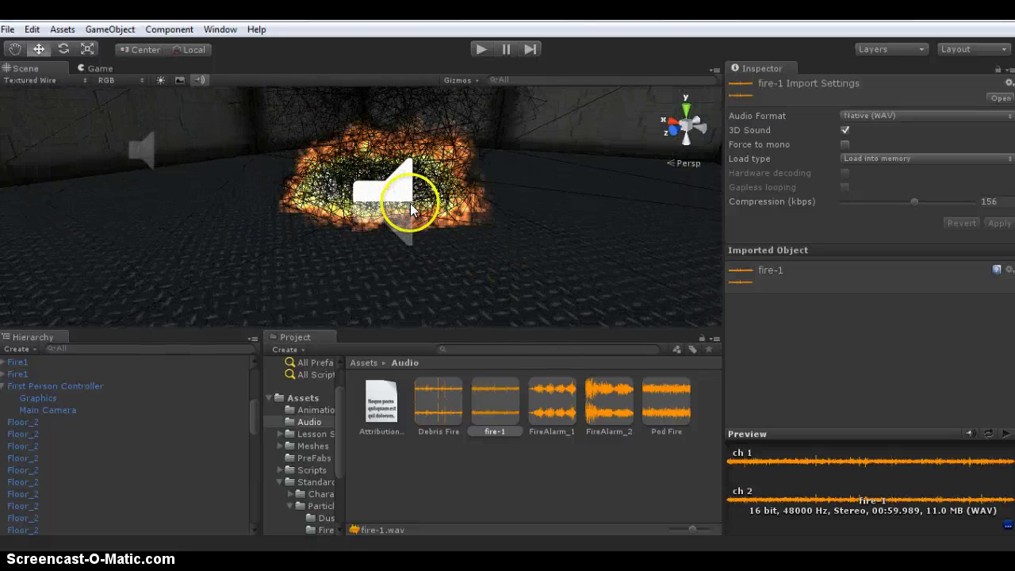
scroll(410, 208, "up", 3)
scroll(409, 208, "down", 2)
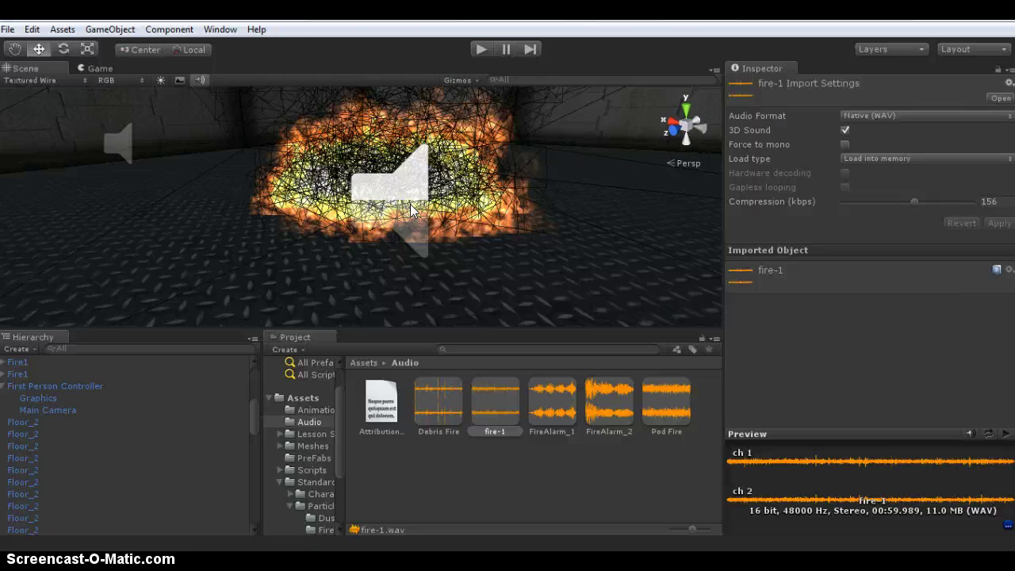
scroll(410, 208, "up", 3)
scroll(410, 209, "down", 5)
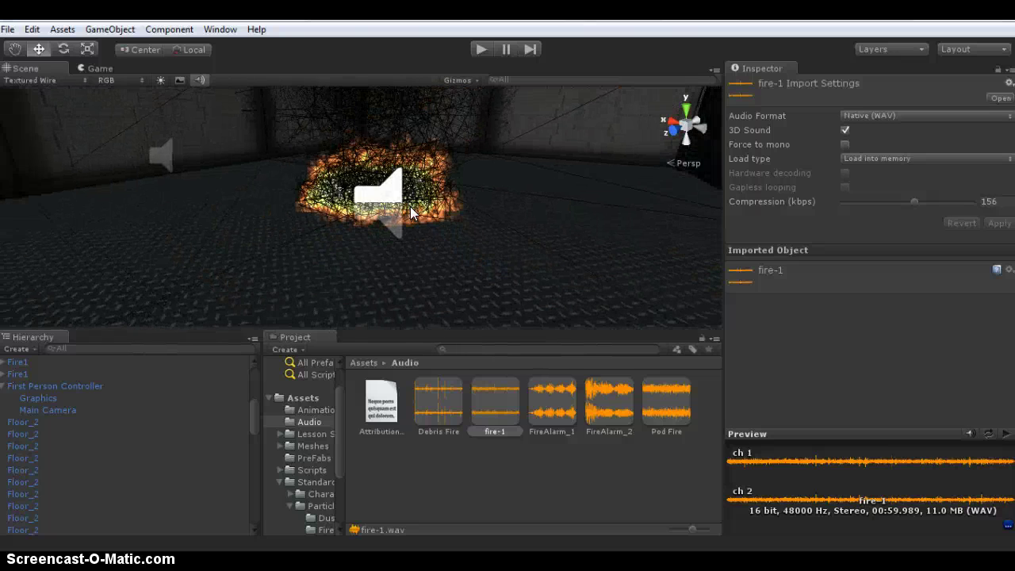
scroll(410, 213, "up", 1)
scroll(410, 211, "up", 5)
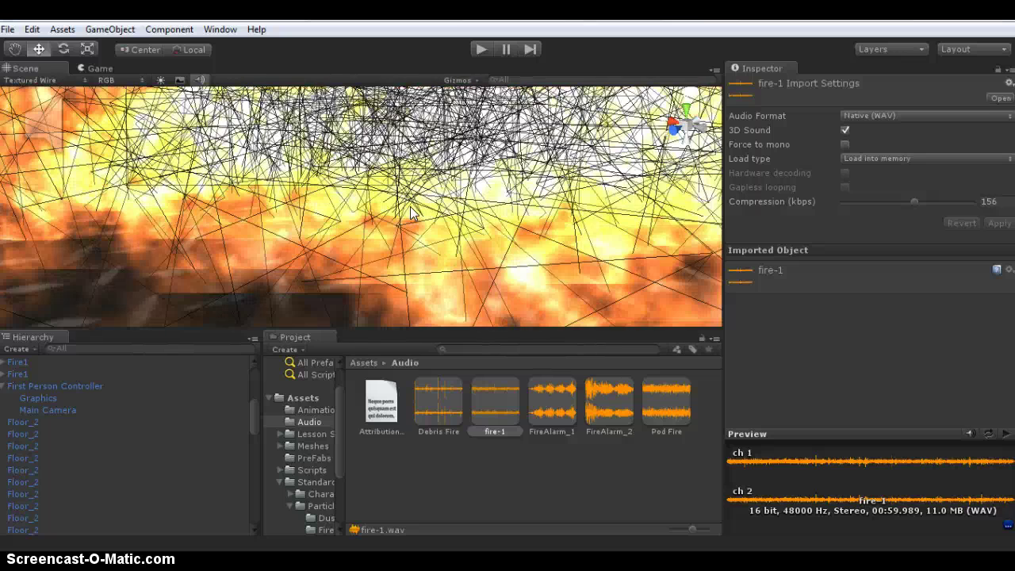
scroll(410, 206, "down", 10)
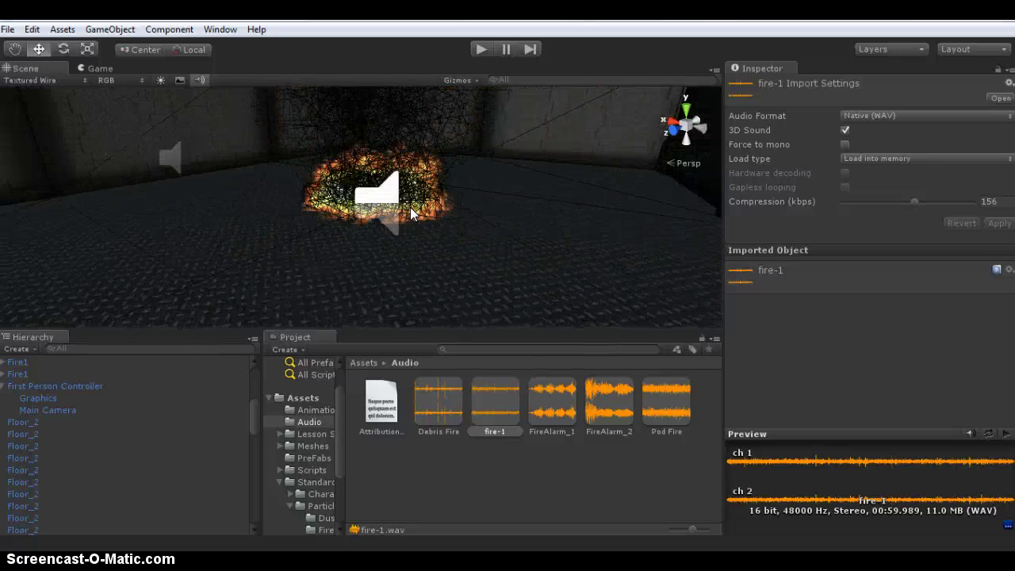
scroll(410, 210, "down", 2)
scroll(378, 226, "up", 3)
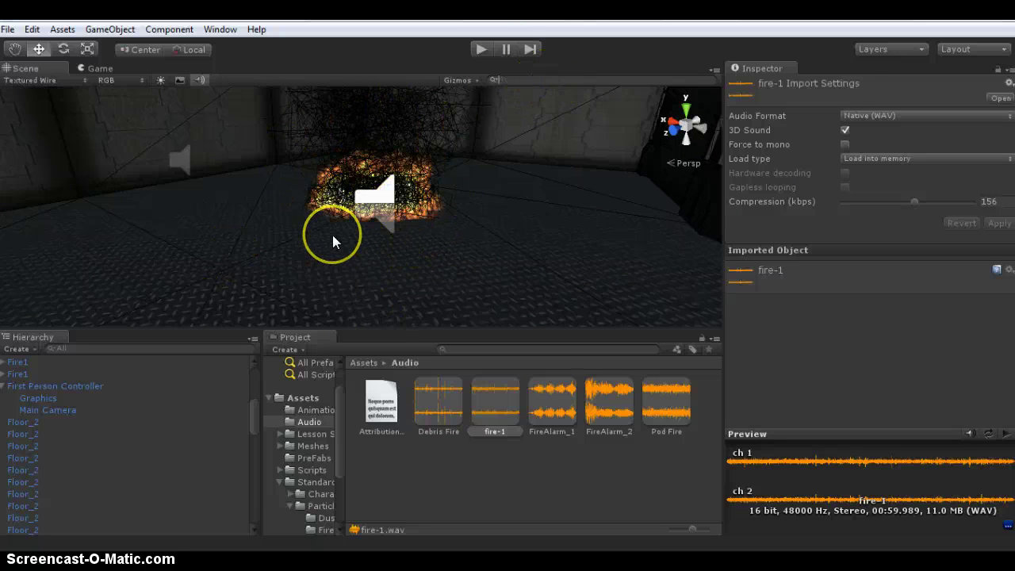
Filter the scene objects by "fire" and delete the Fire1 instance that has no audio source
type("fire")
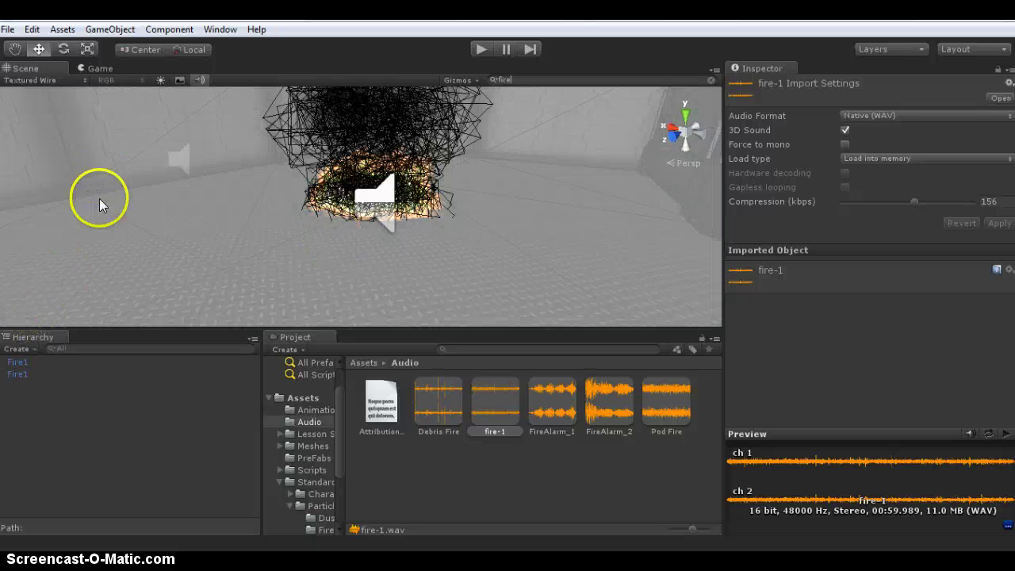
left_click(19, 362)
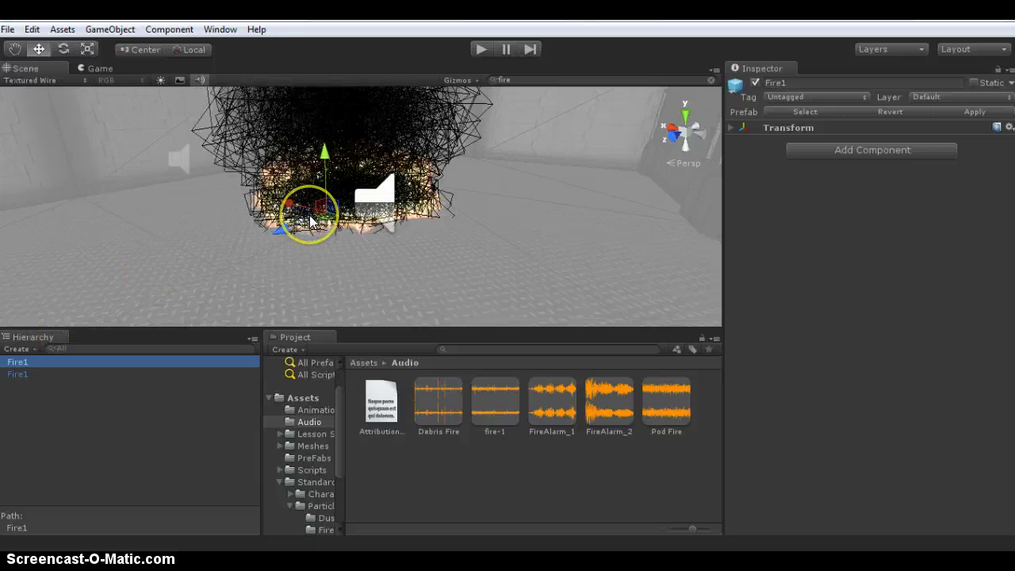
key("Delete")
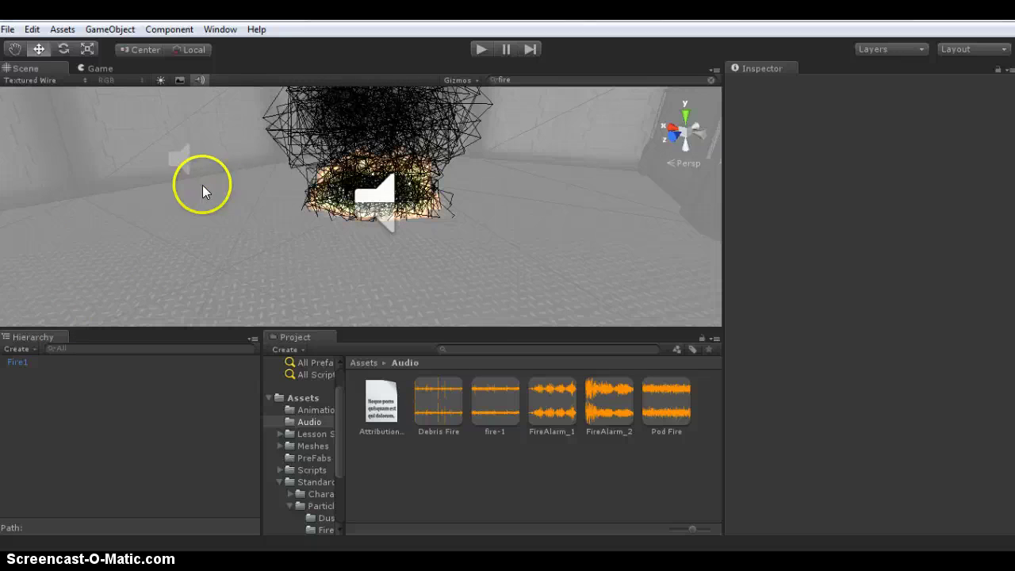
Examine the remaining Fire1 object's Audio Source component, including its 3D sound settings
left_click(12, 363)
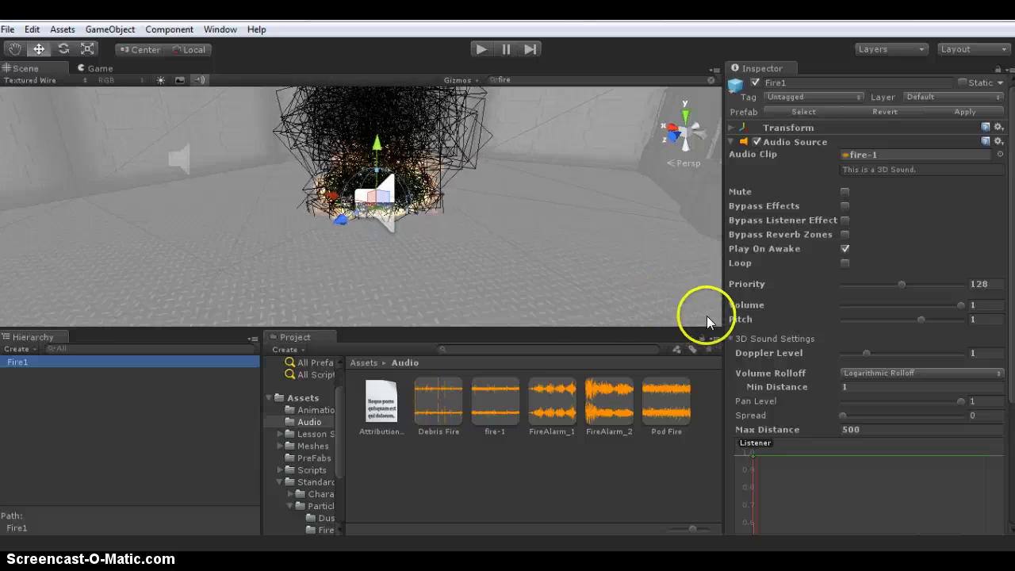
left_click(739, 339)
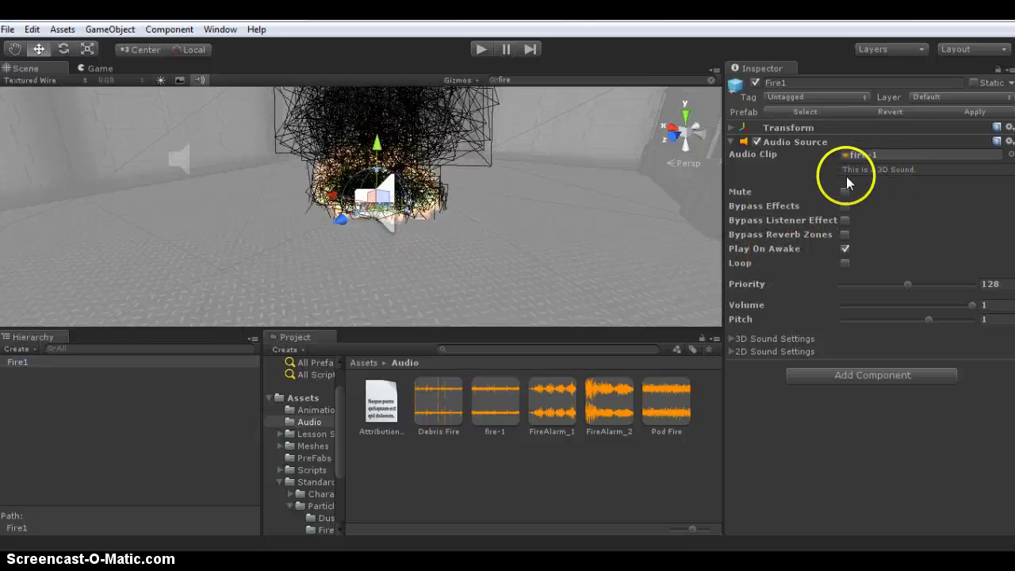
mouse_move(422, 199)
middle_mouse_down()
mouse_move(416, 224)
mouse_move(424, 209)
middle_mouse_up()
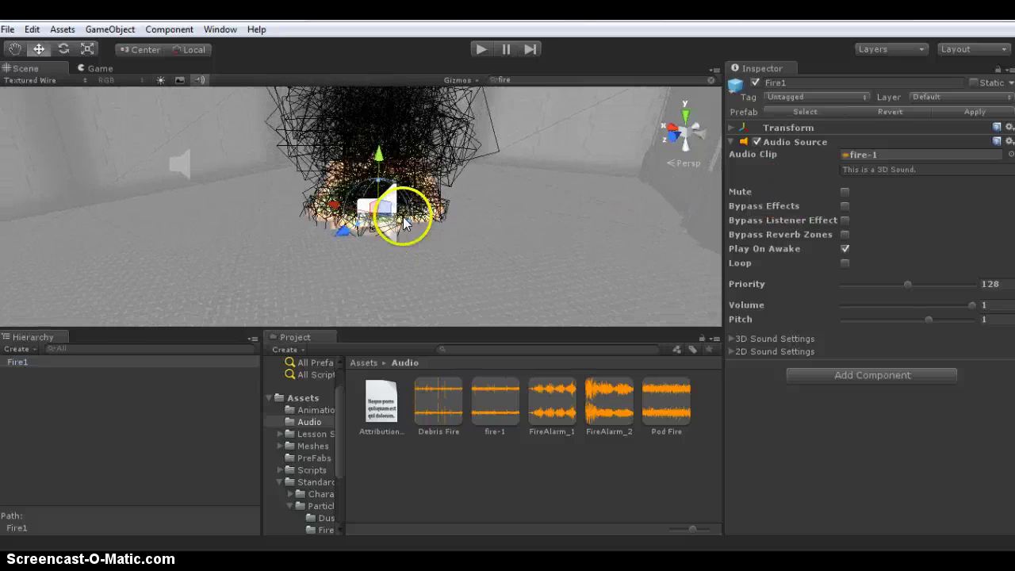
left_click(733, 339)
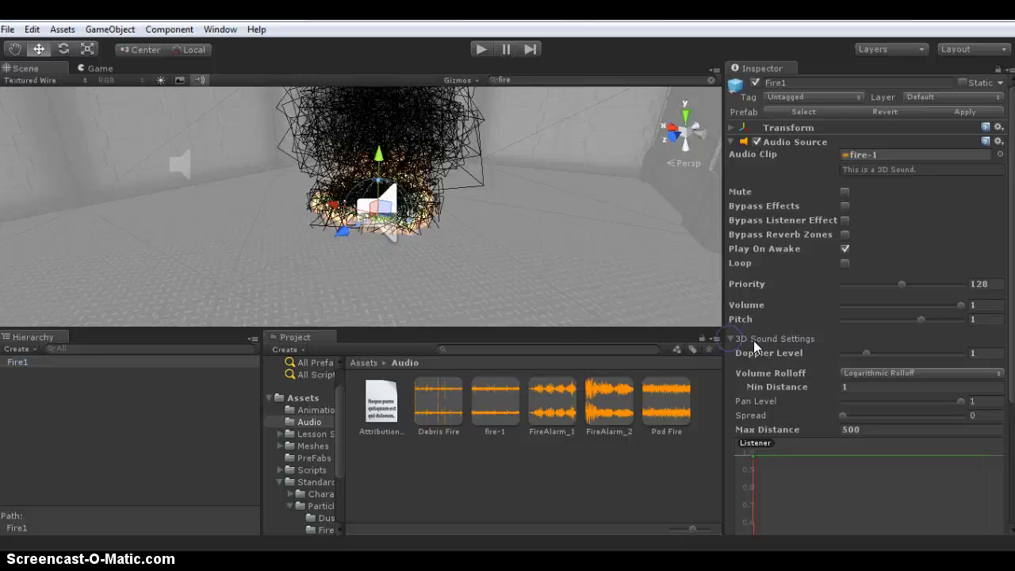
left_click(732, 339)
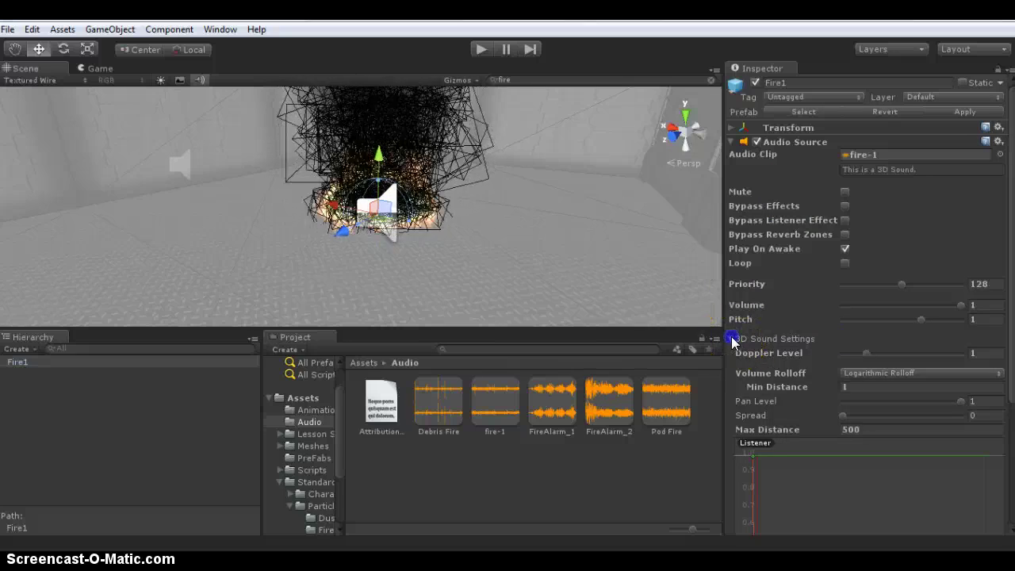
Mute the Fire1 audio source and enable looping for its fire-1 clip
left_click(844, 192)
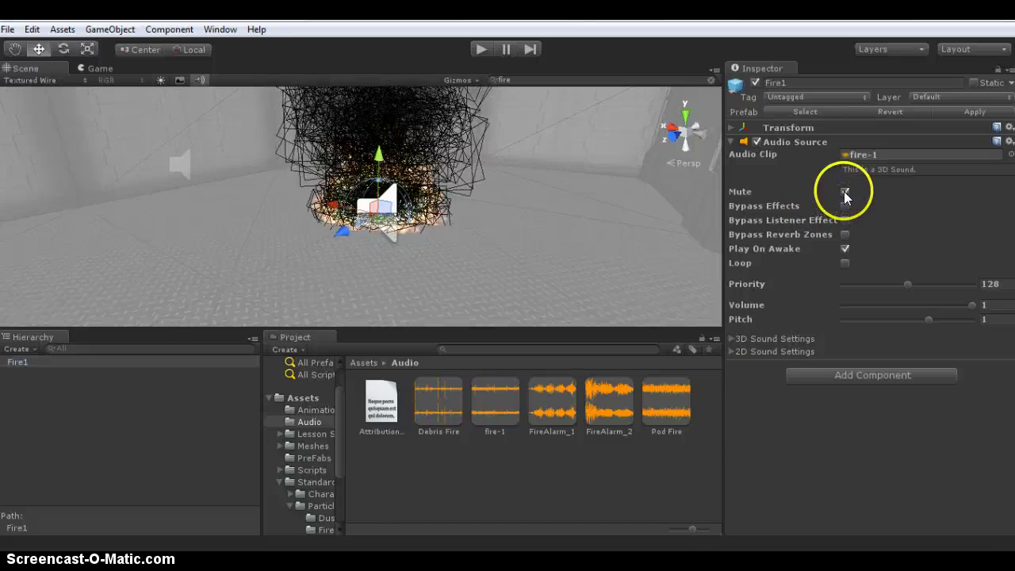
left_click(846, 192)
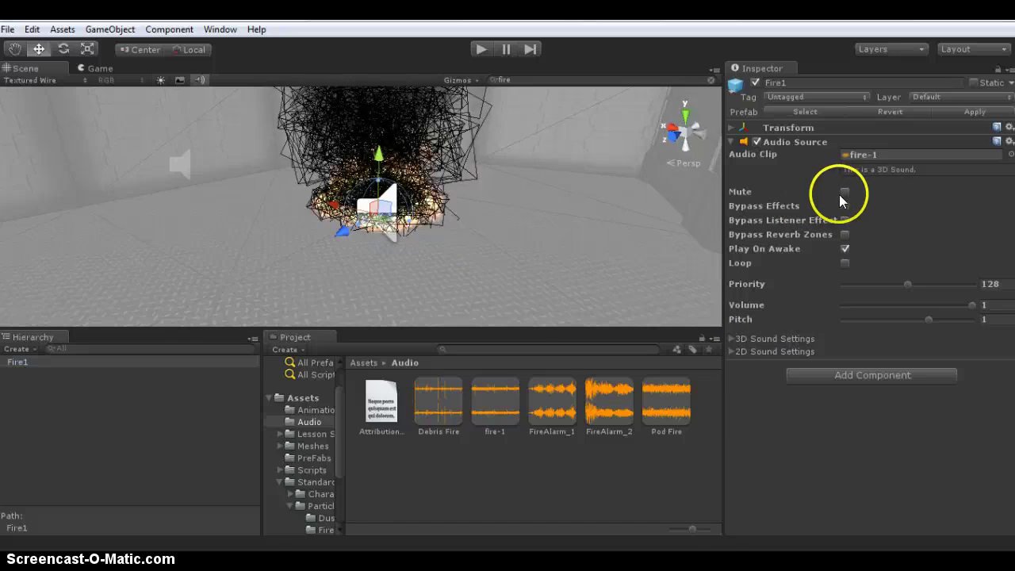
left_click(845, 193)
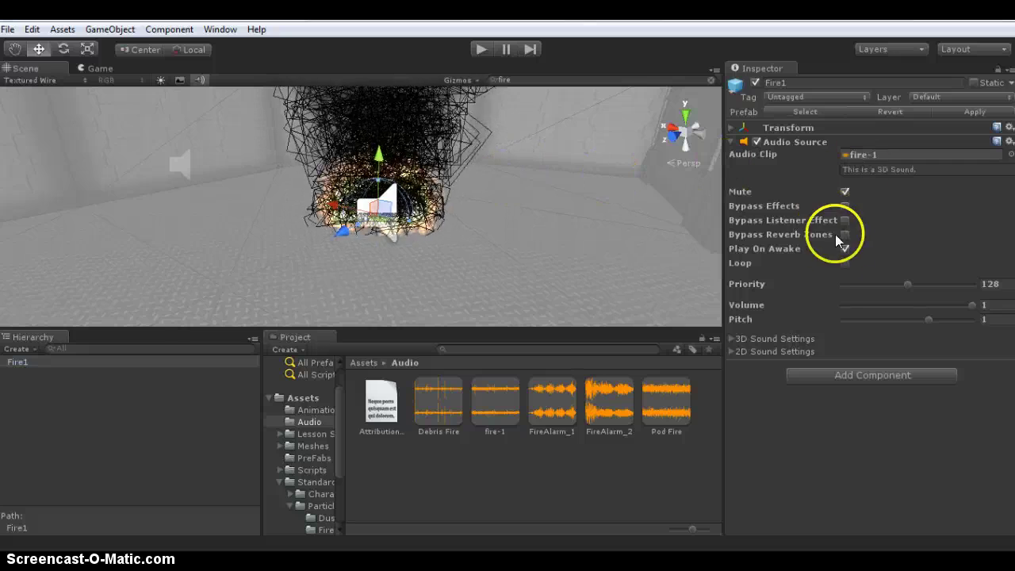
left_click(844, 263)
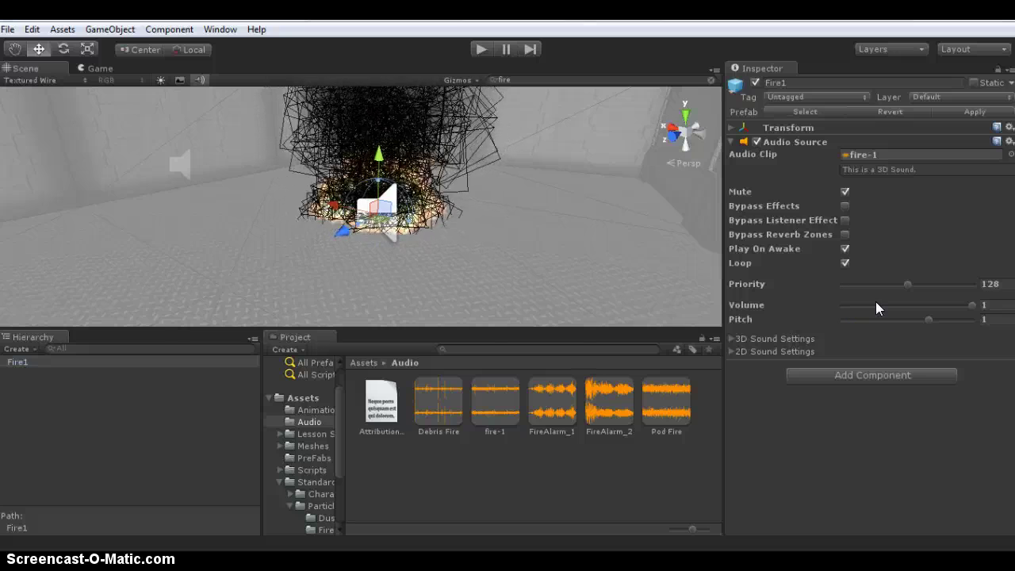
left_click(896, 333)
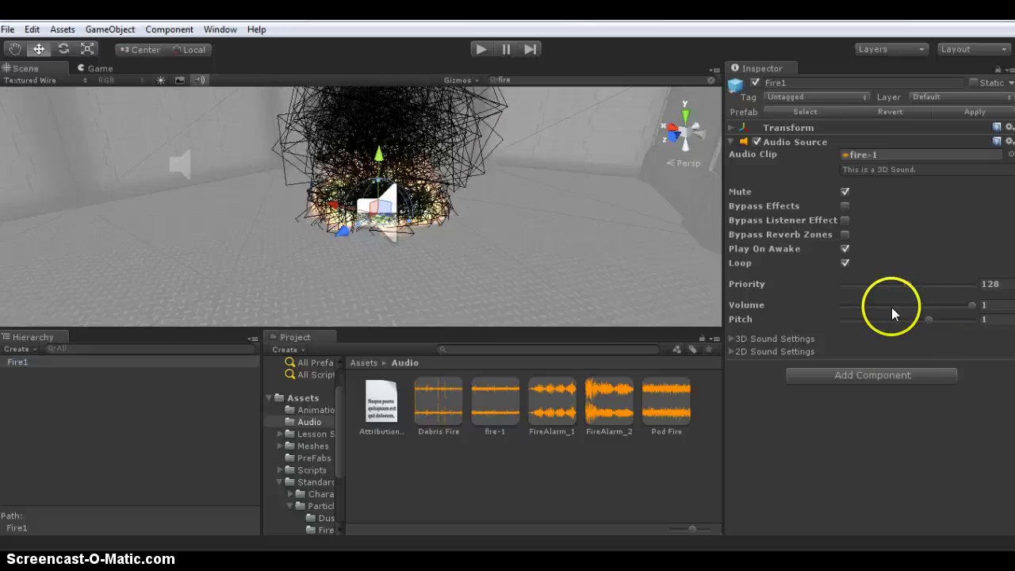